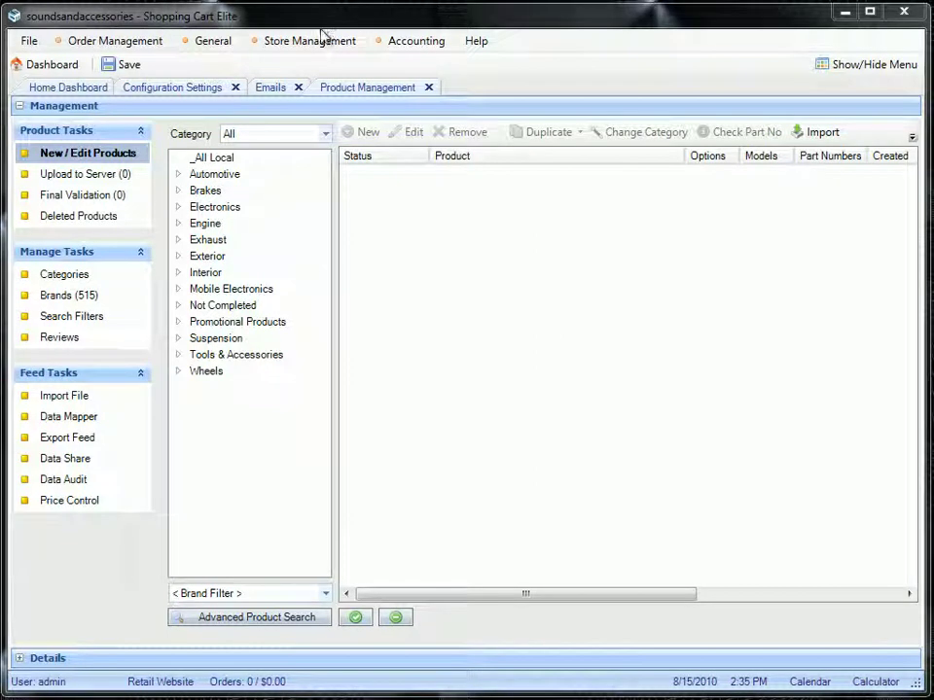
Step: Open the Price Quotes section of the store's website configuration settings
click(302, 43)
click(295, 61)
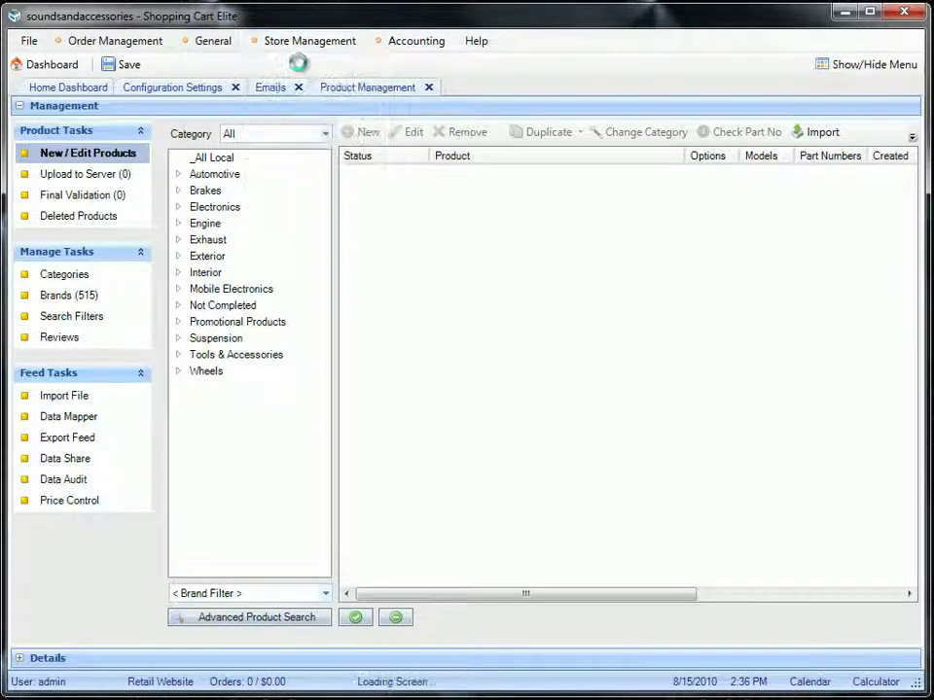
click(132, 131)
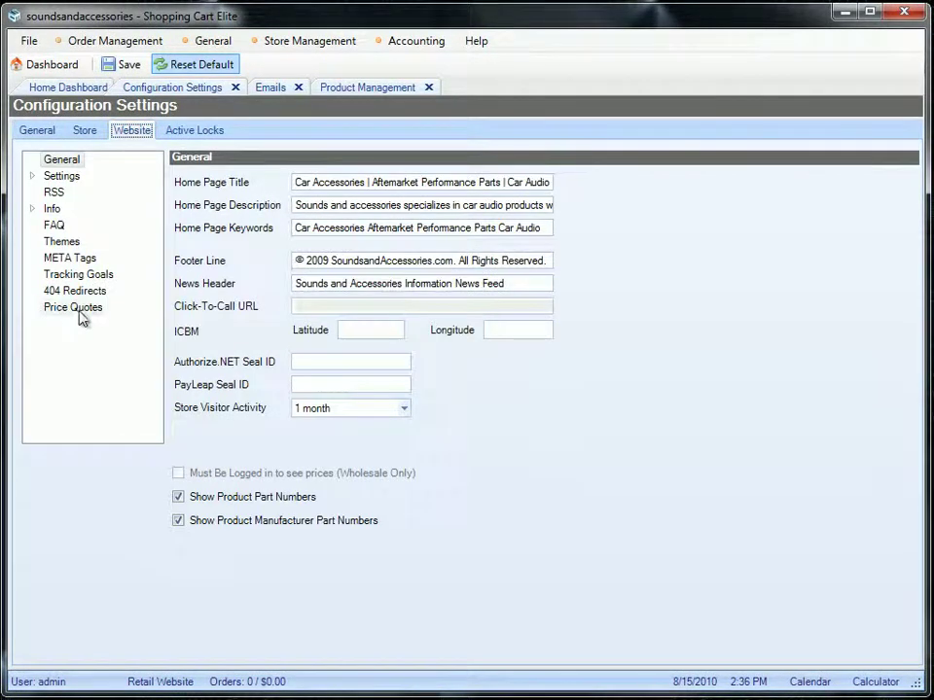
click(80, 311)
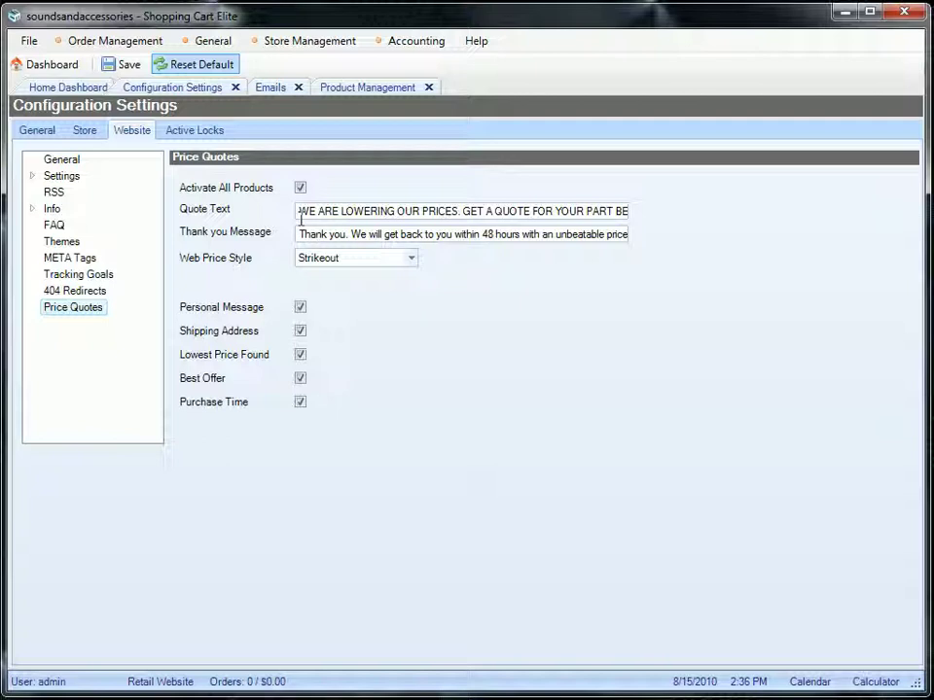
Step: Review the full quote text and the available Web Price Style options for price quotes
drag(324, 211, 637, 207)
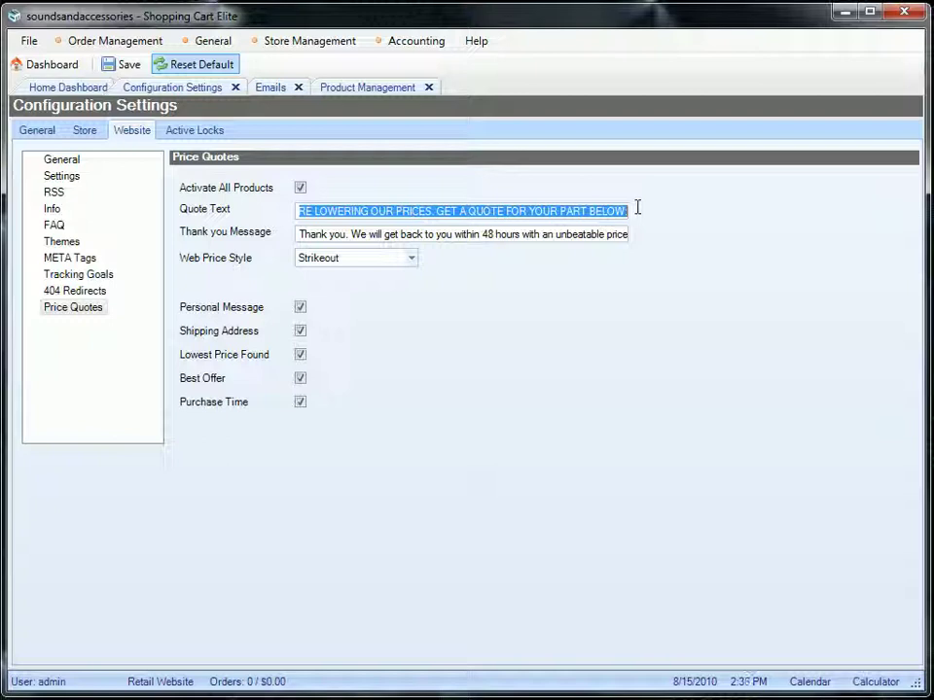
click(614, 210)
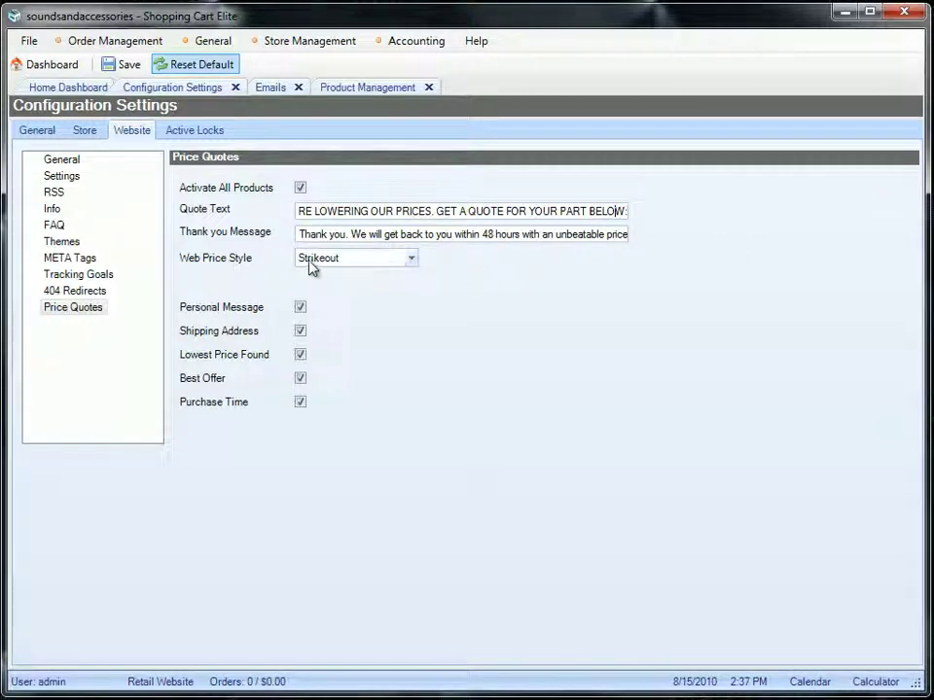
click(333, 260)
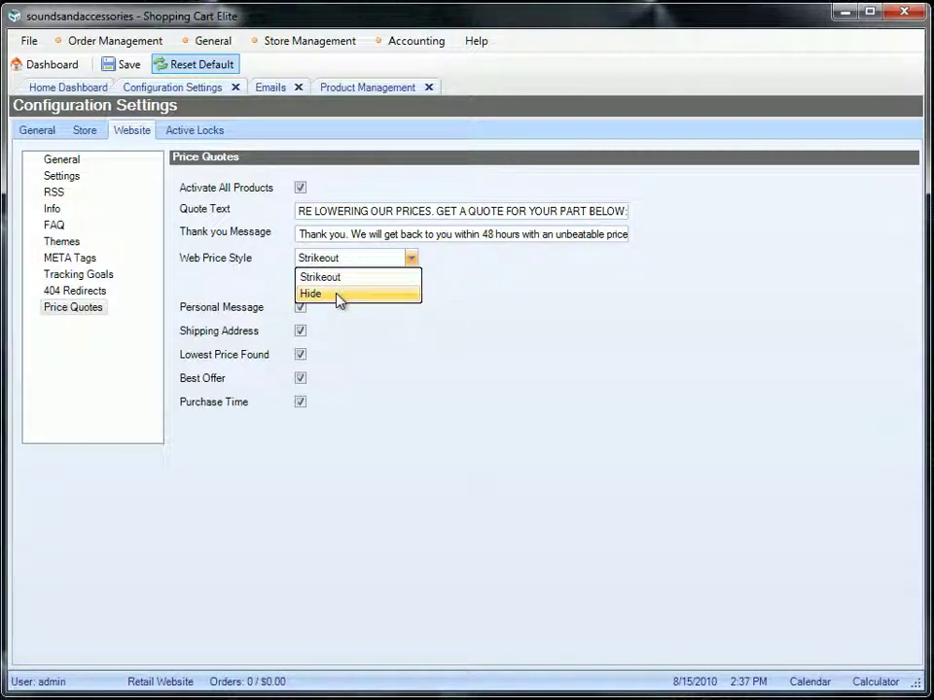
click(536, 298)
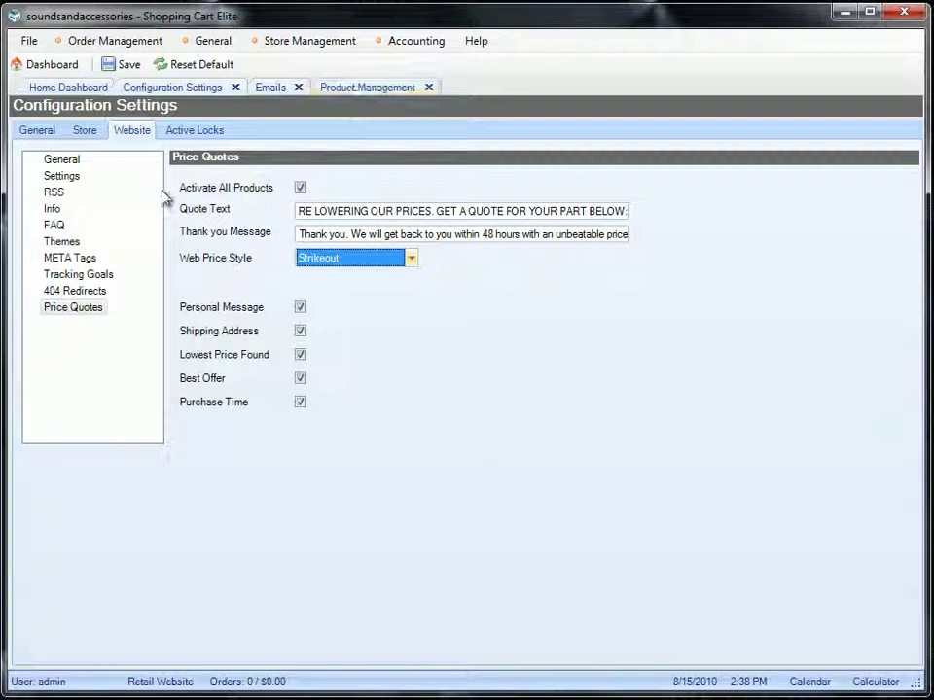
Step: Turn off the Activate All Products option for price quotes
click(300, 189)
click(302, 189)
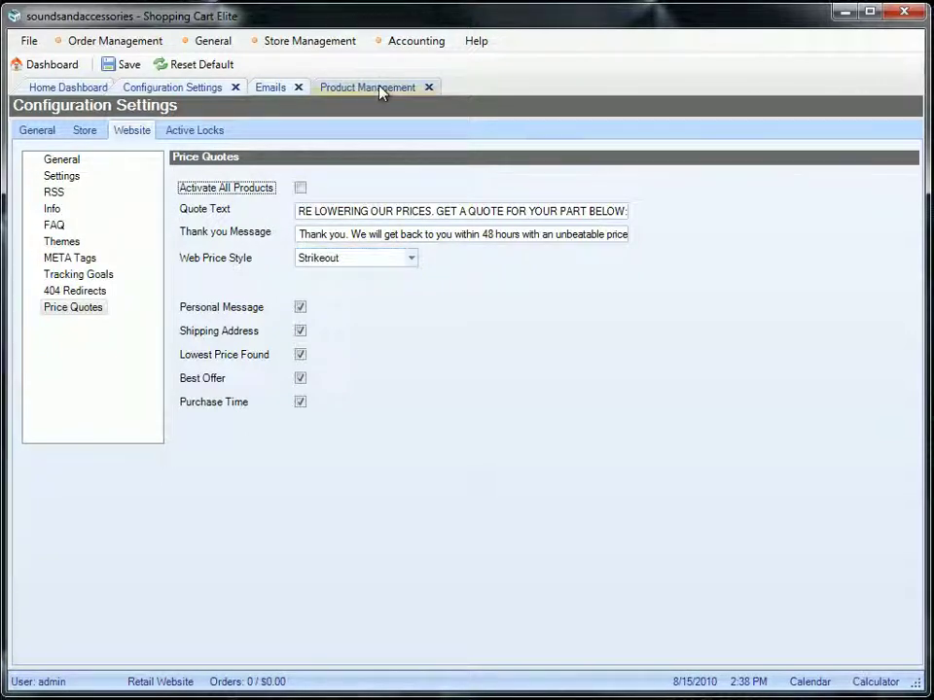
Step: Go to Product Management and filter the product list by the AEM brand
click(379, 87)
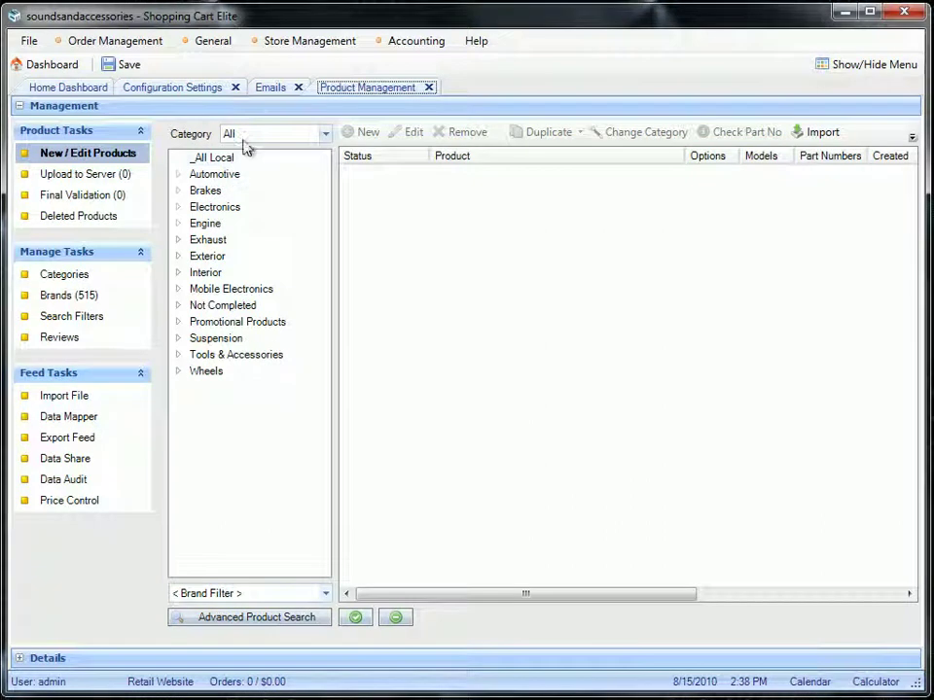
click(348, 45)
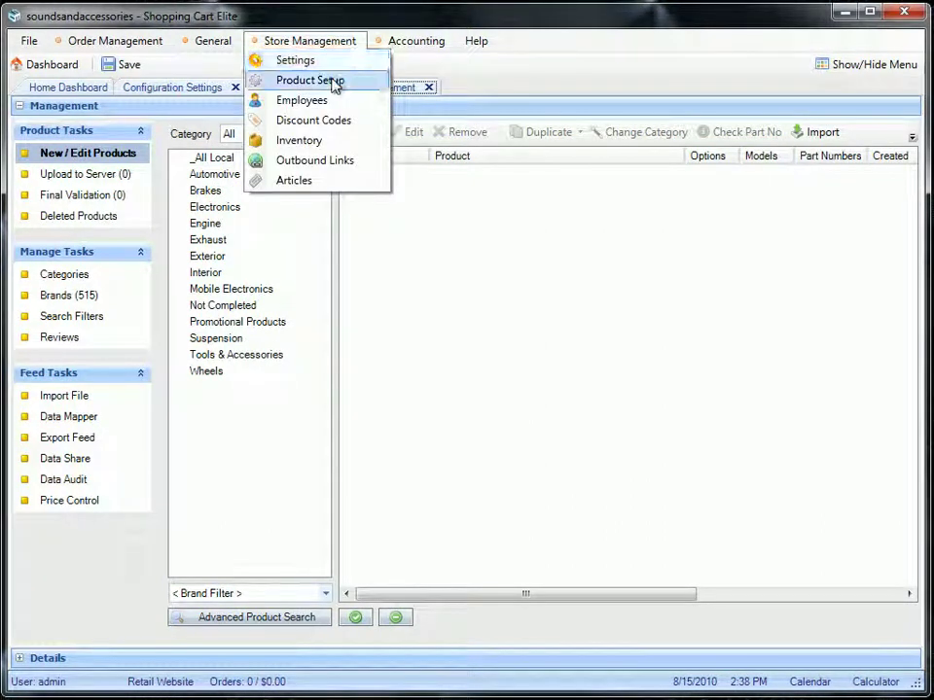
click(504, 86)
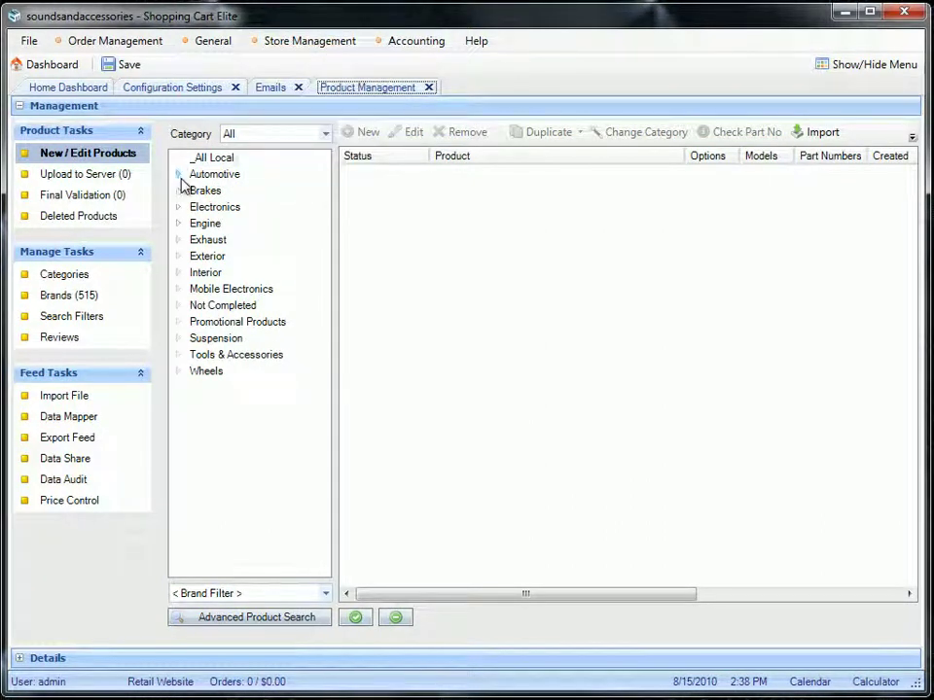
click(251, 597)
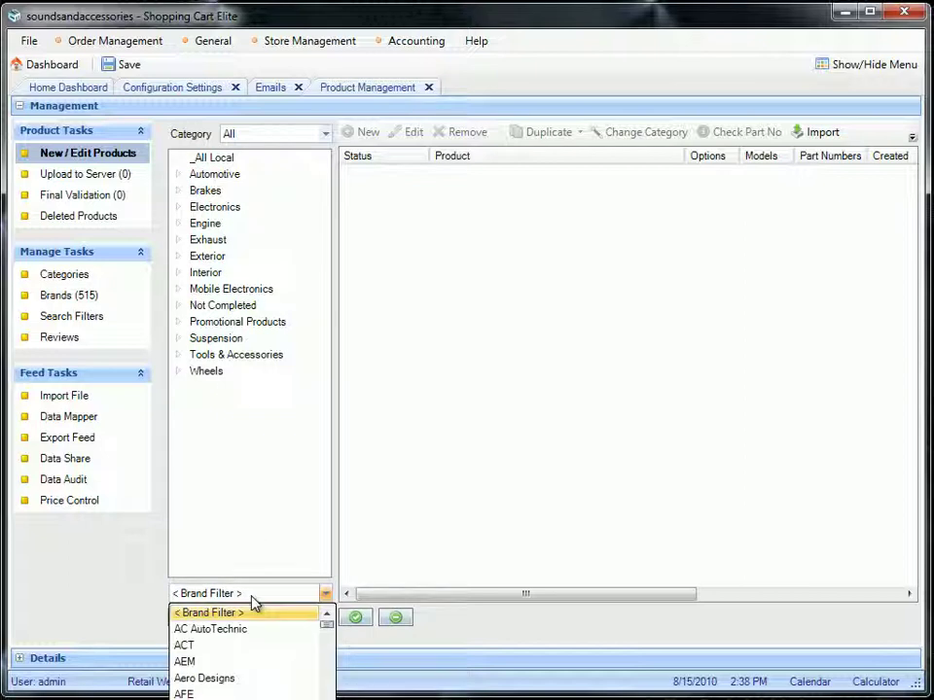
click(270, 662)
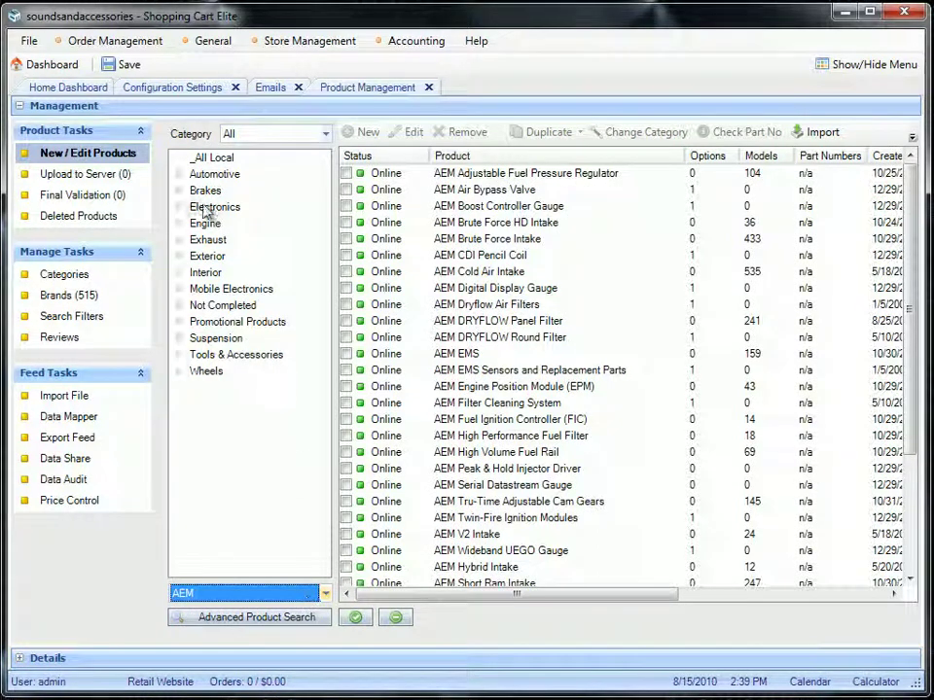
Step: Run an unrestricted advanced product search, mark all the results, and leave the search without selecting them
click(261, 619)
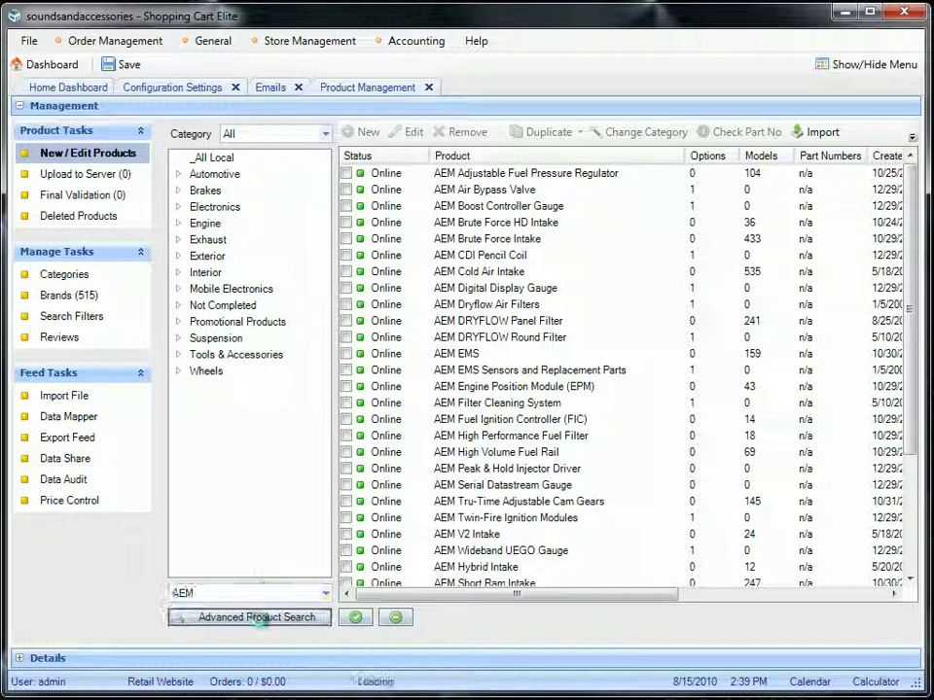
click(650, 359)
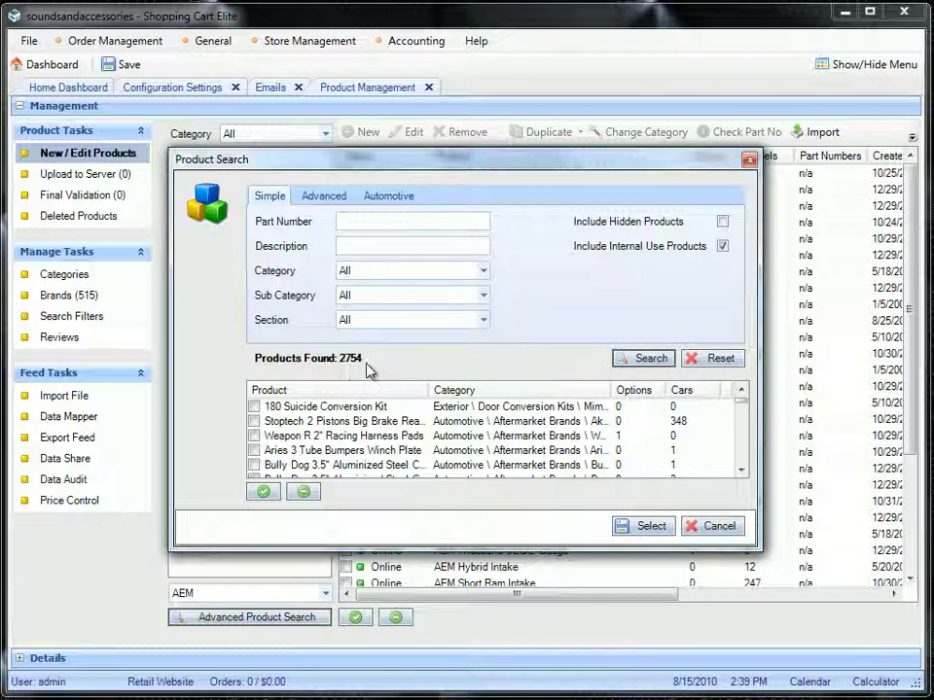
click(262, 493)
click(723, 528)
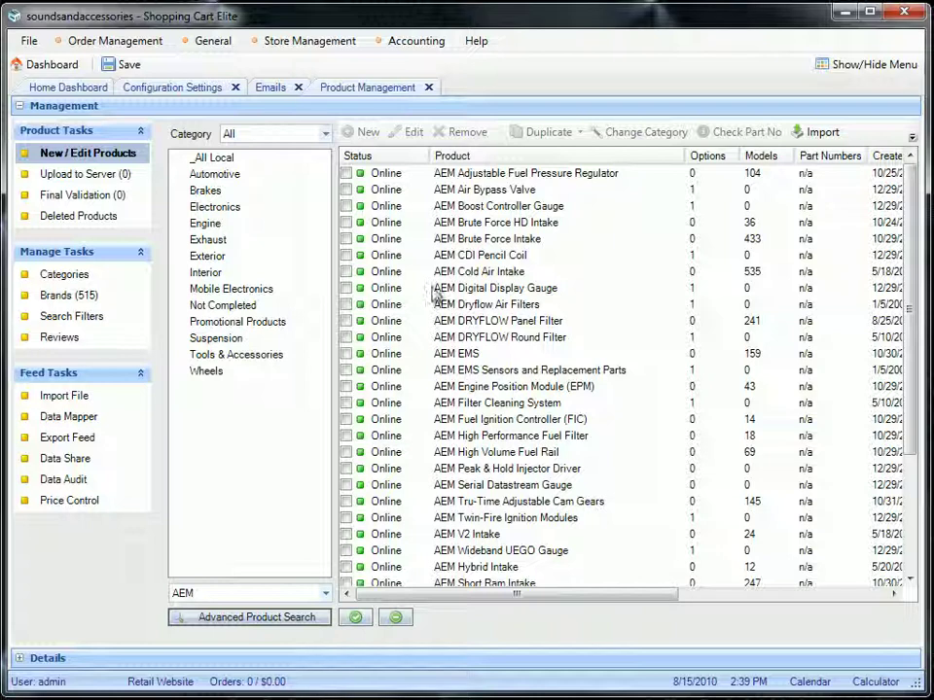
Step: Examine the checkout rule options of the AEM Adjustable Fuel Pressure Regulator in Quick Edit and return to the product list
click(412, 177)
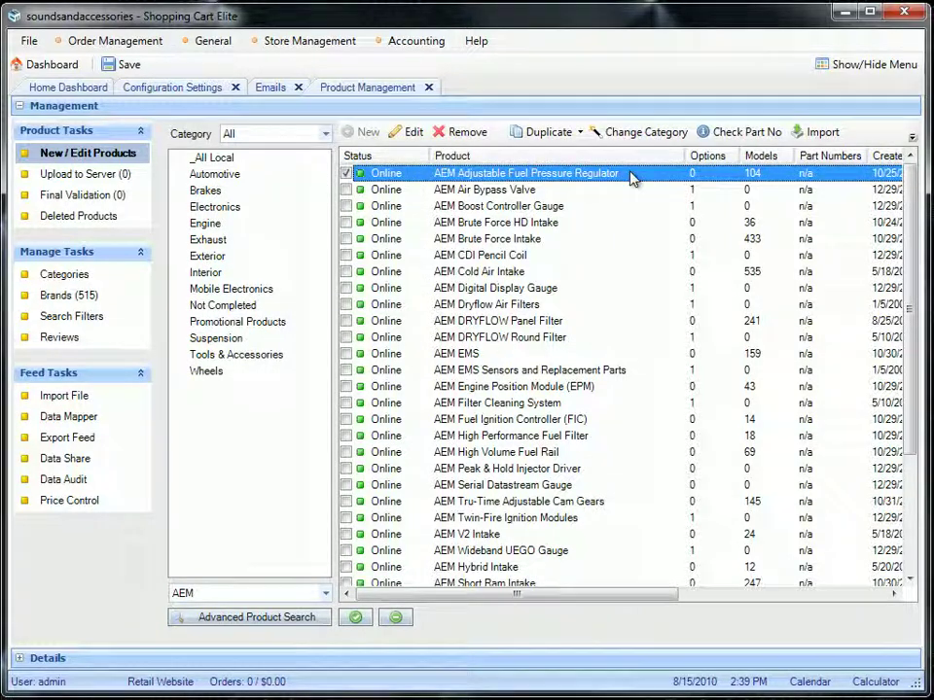
right_click(477, 182)
click(527, 243)
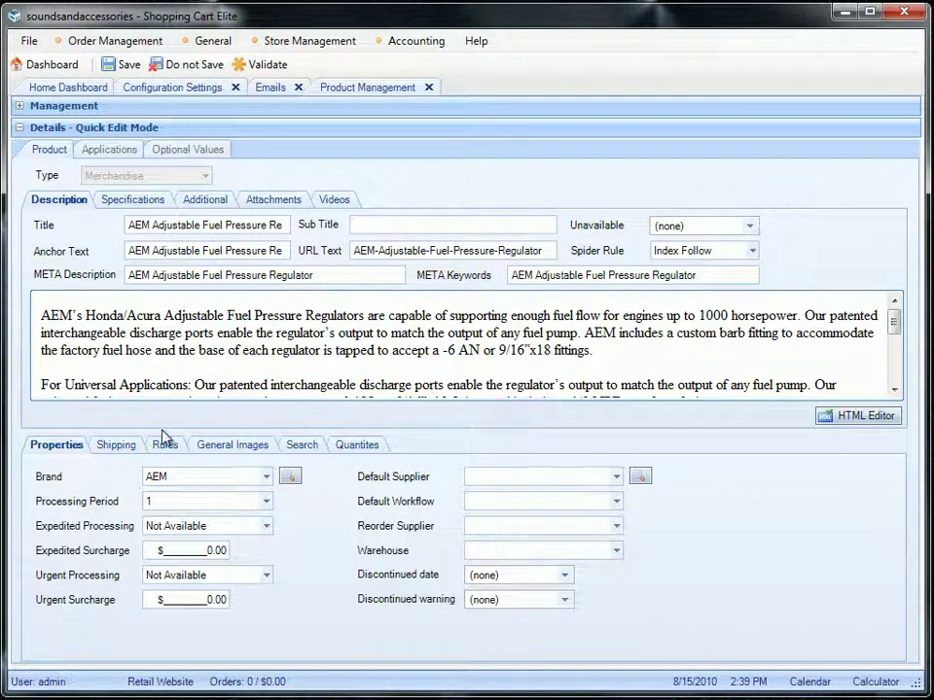
click(163, 442)
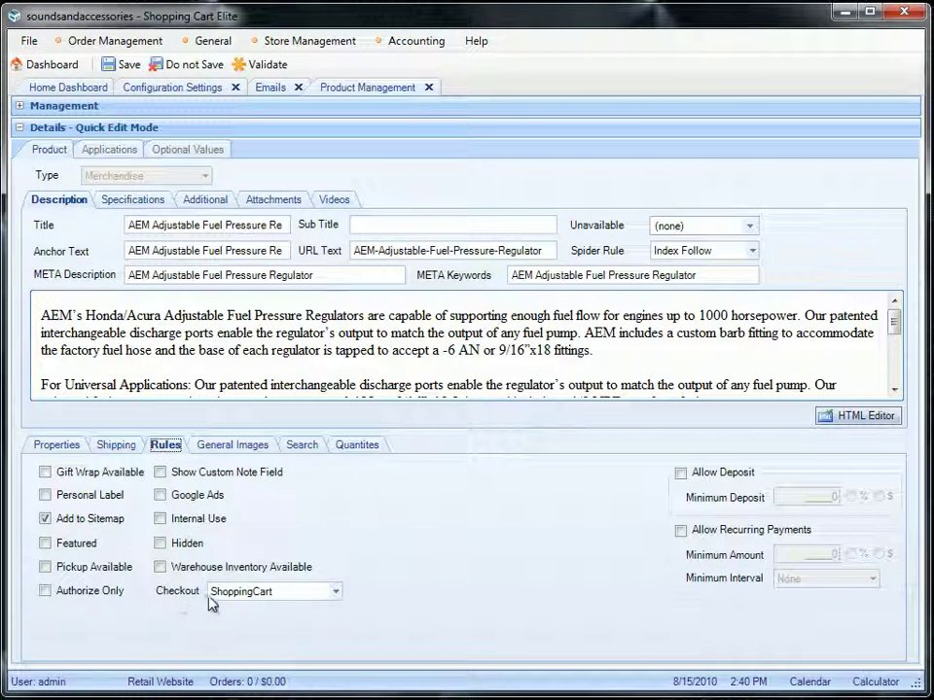
click(238, 595)
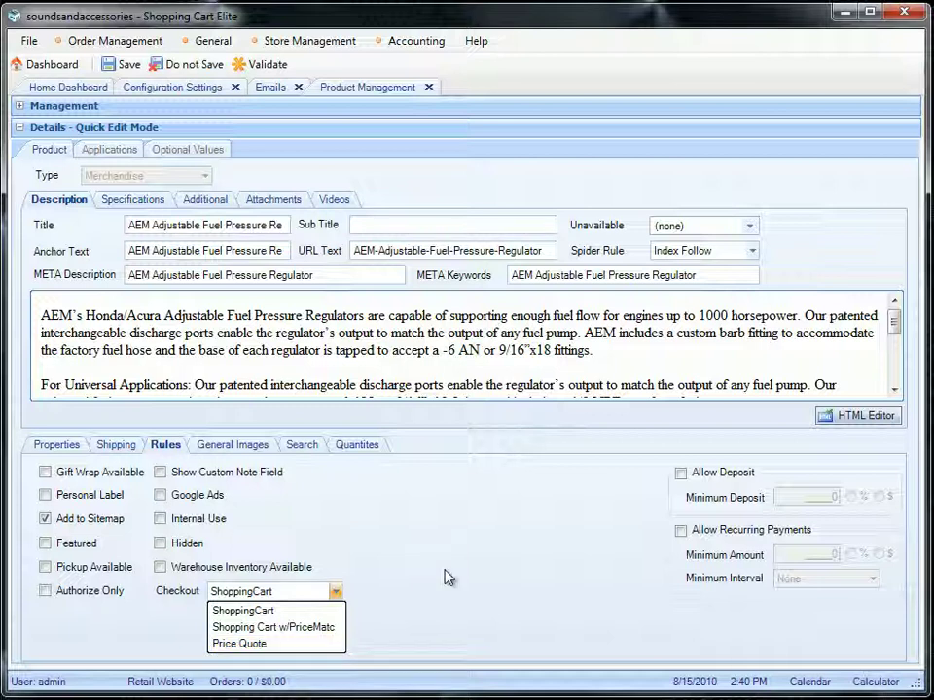
click(454, 425)
click(413, 126)
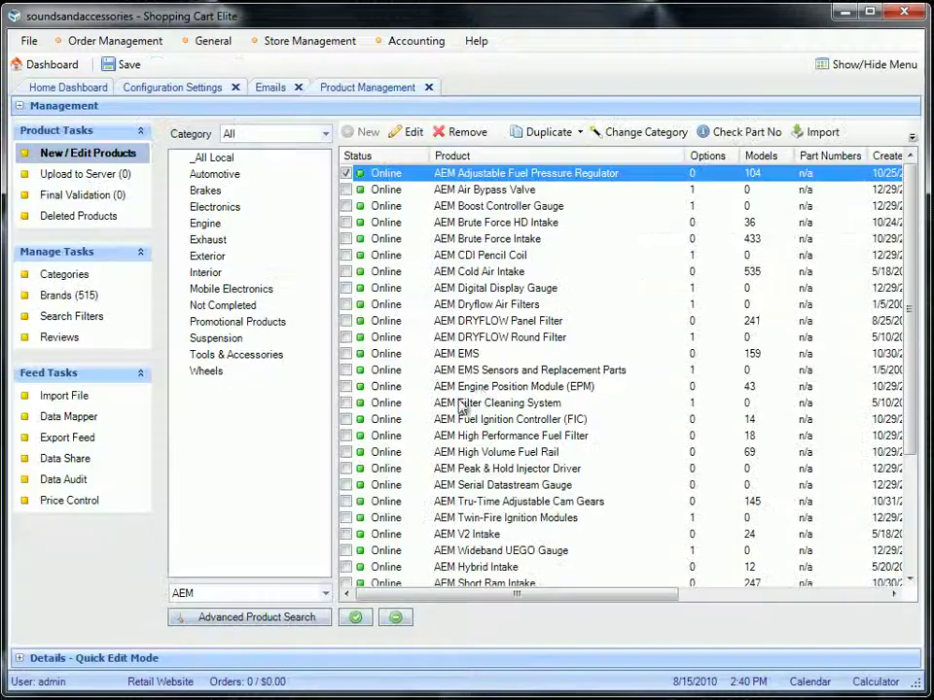
Step: Mark all listed AEM products, choose their shared checkout rule in Quick Edit, and save the bulk edit
click(358, 619)
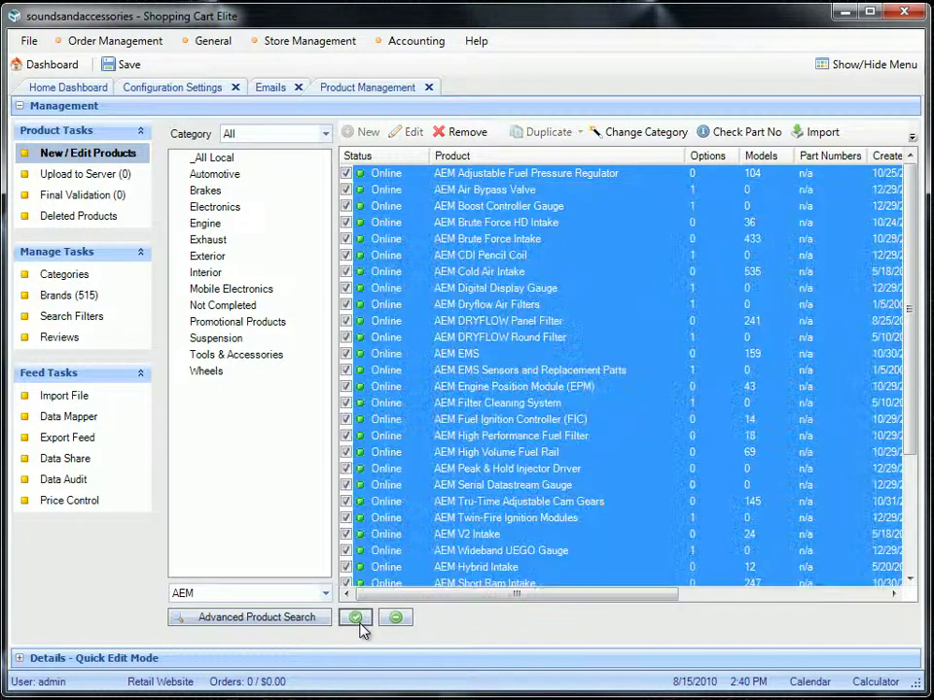
right_click(539, 387)
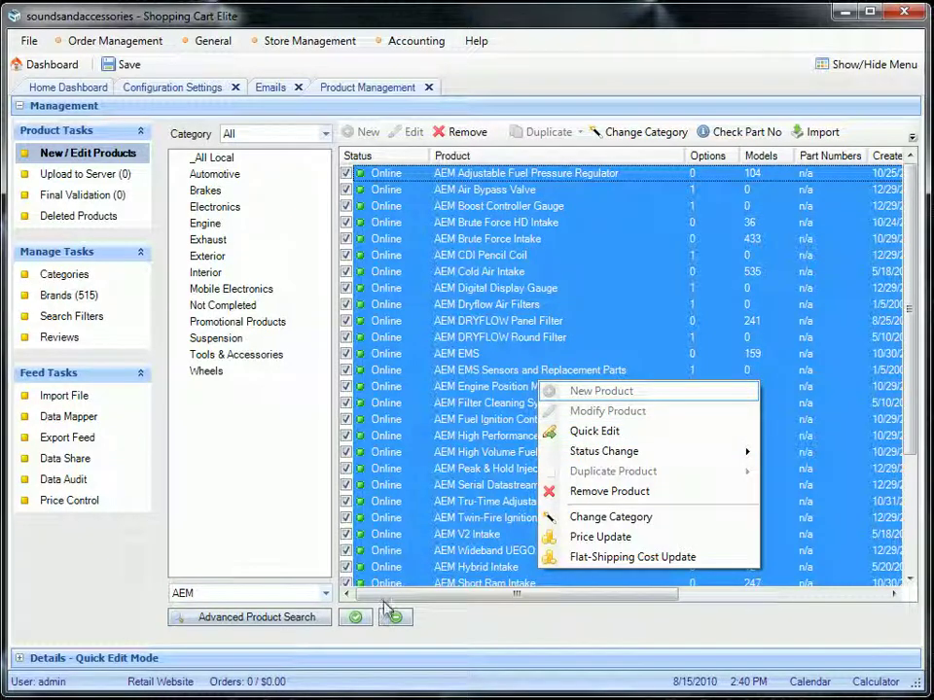
click(602, 438)
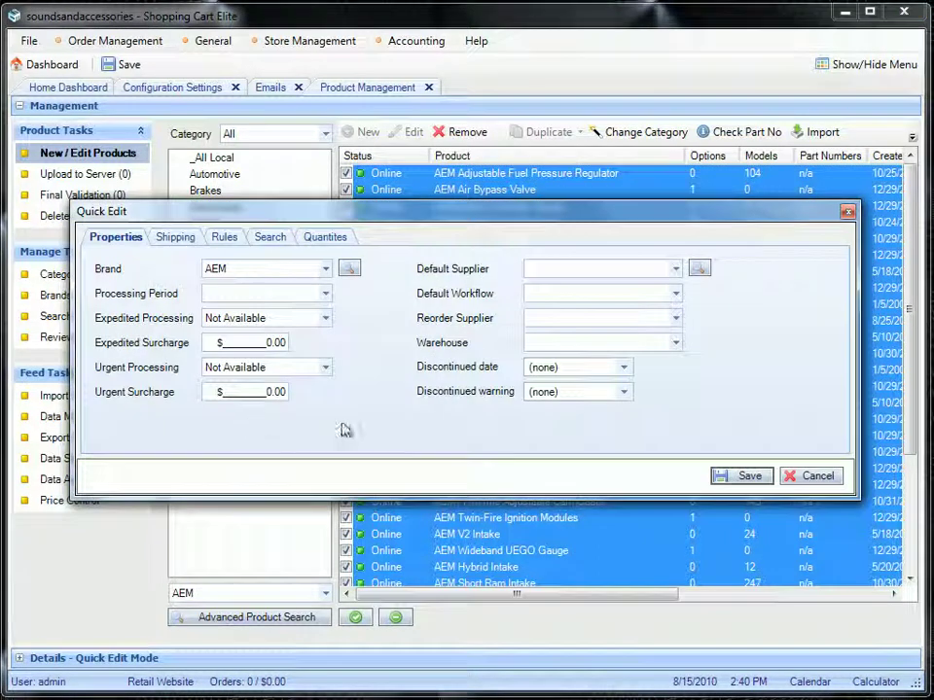
click(225, 237)
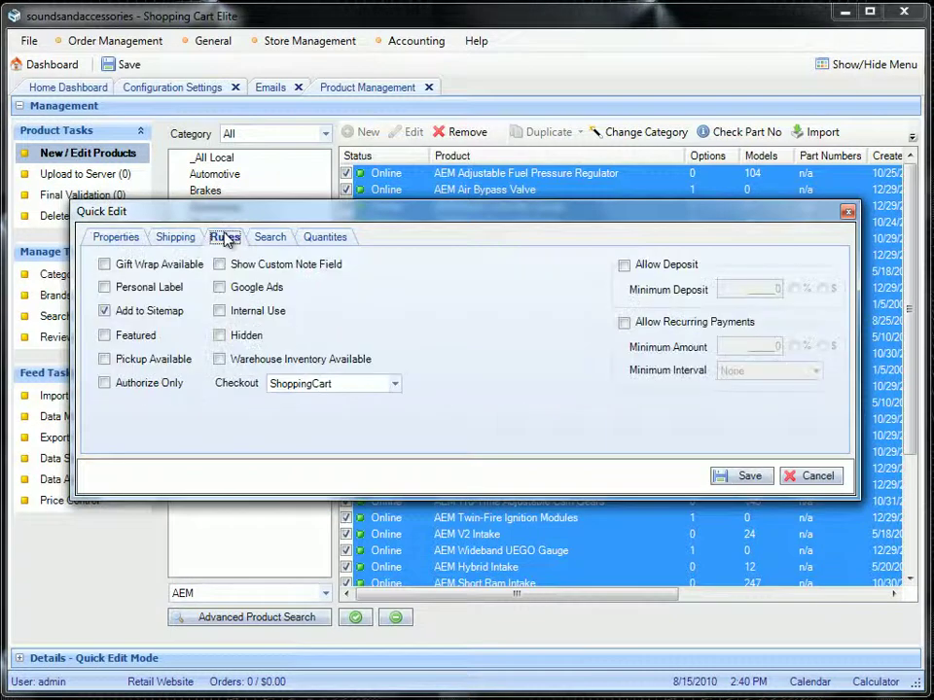
click(354, 385)
click(340, 420)
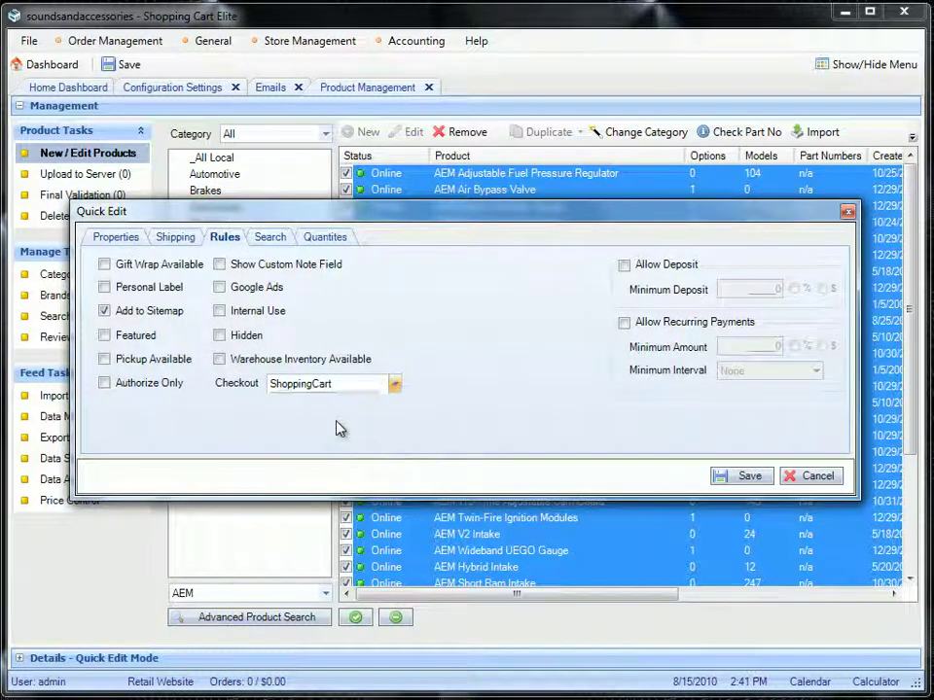
click(746, 479)
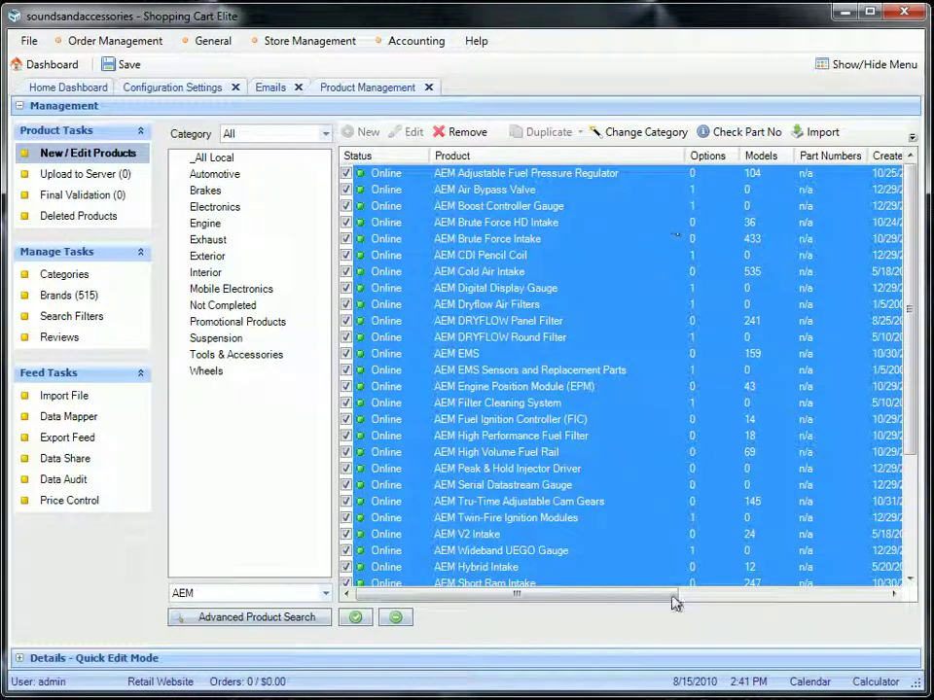